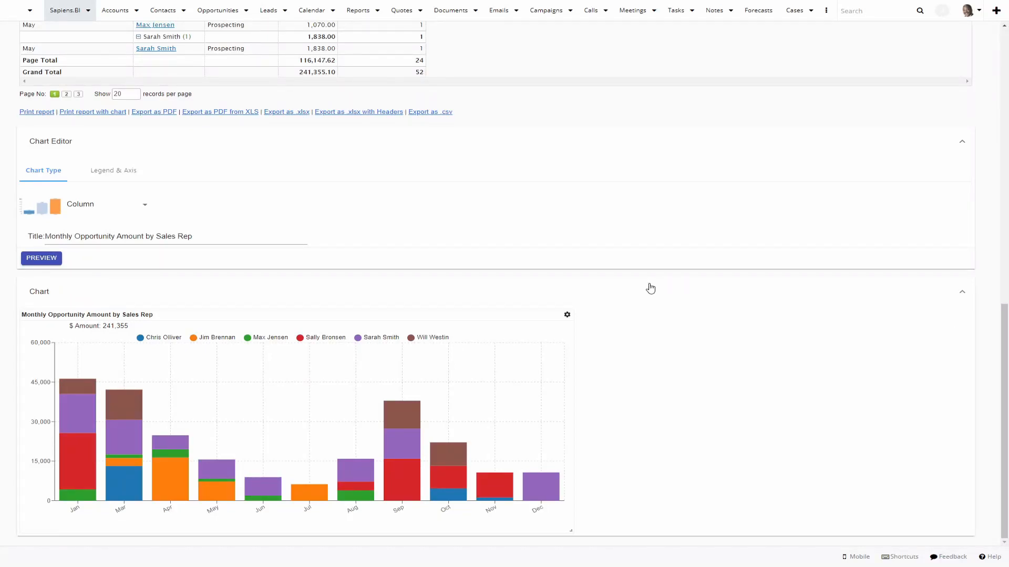
Inspect the monthly values in the stacked column chart and review the available chart types
mouse_move(469, 400)
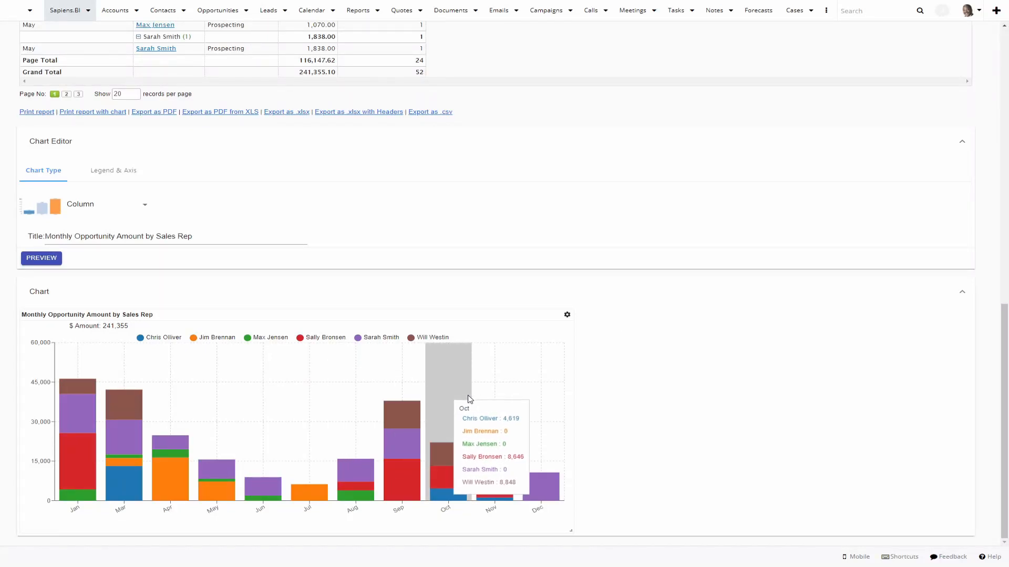
click(103, 211)
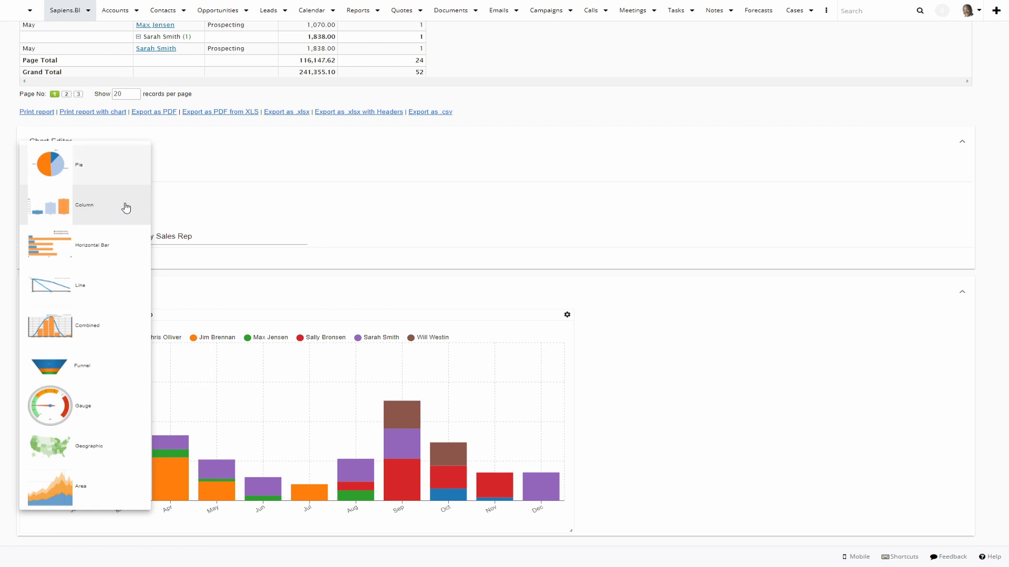
click(172, 211)
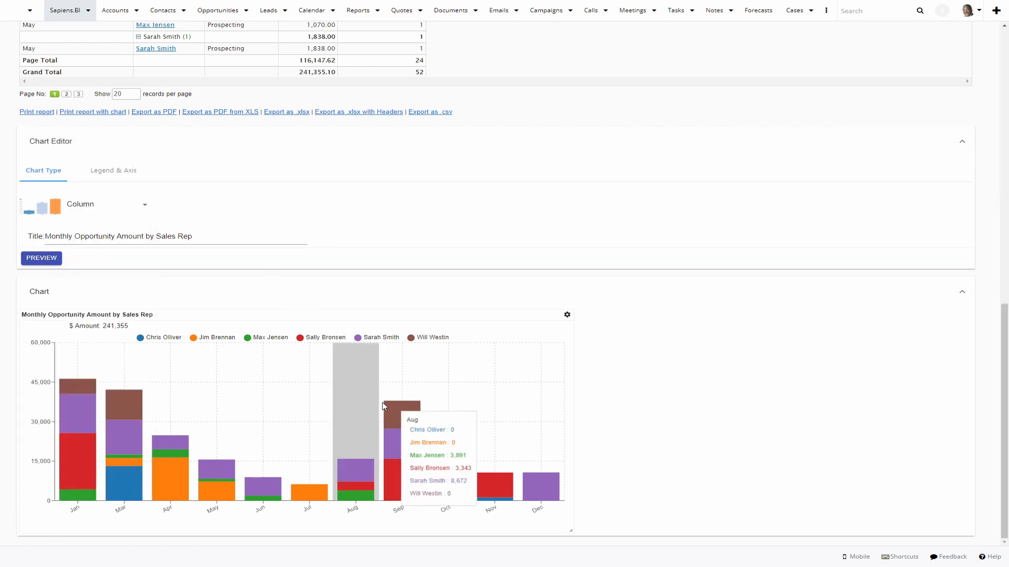
Try a different colour for the uppermost September segment and drill down to its detailed data
click(397, 418)
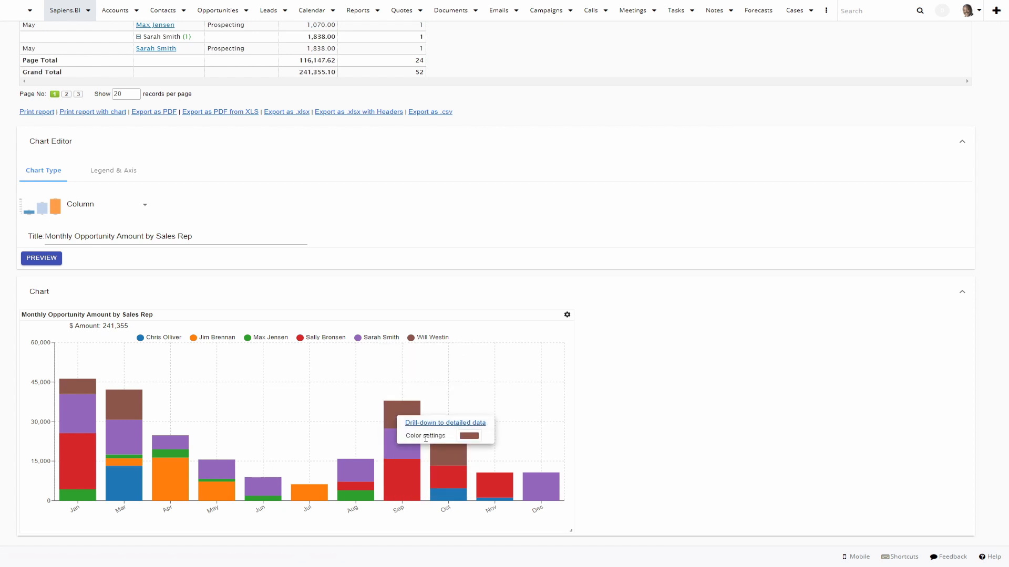
click(469, 437)
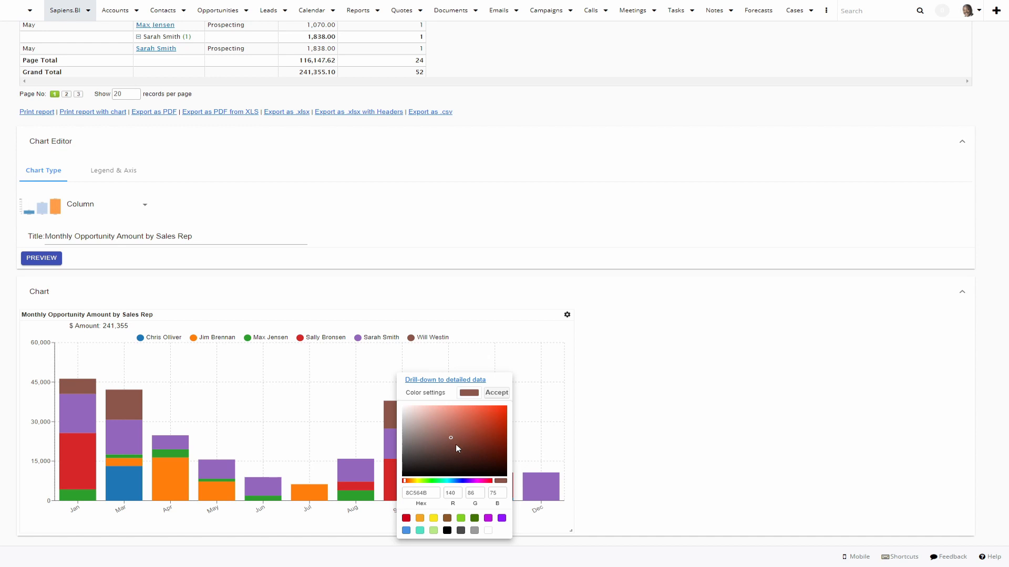
drag(455, 444, 467, 419)
click(423, 385)
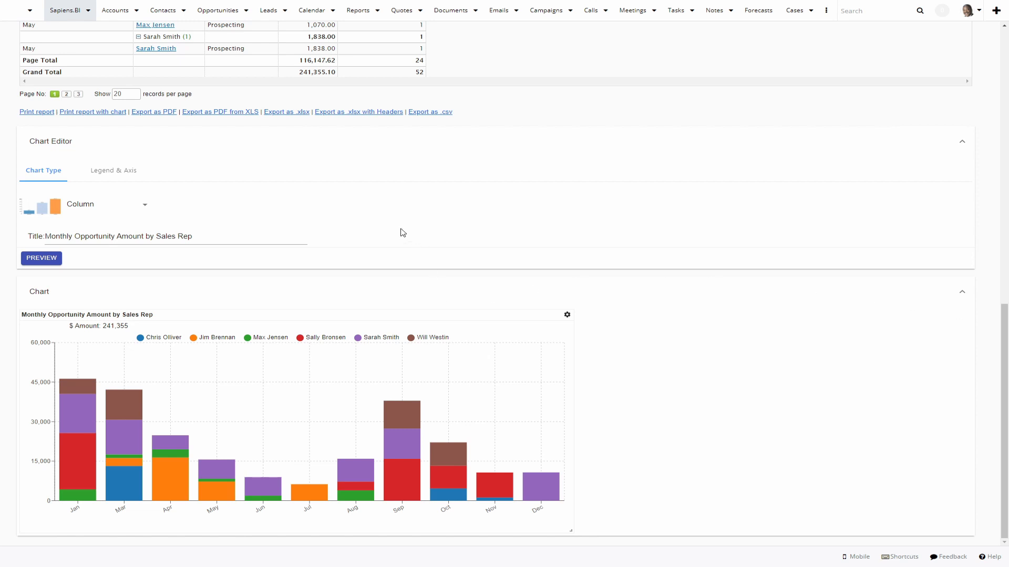
Examine the report's aggregate functions and its grouping and sorting settings, including the level 1 action and sort order options
scroll(401, 231, up, 2)
scroll(400, 232, up, 10)
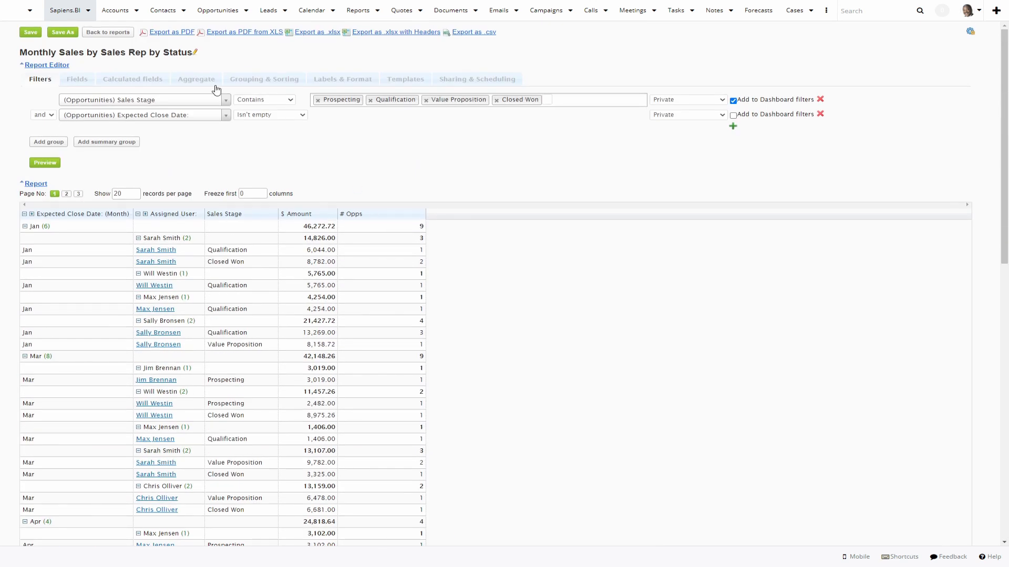
click(205, 82)
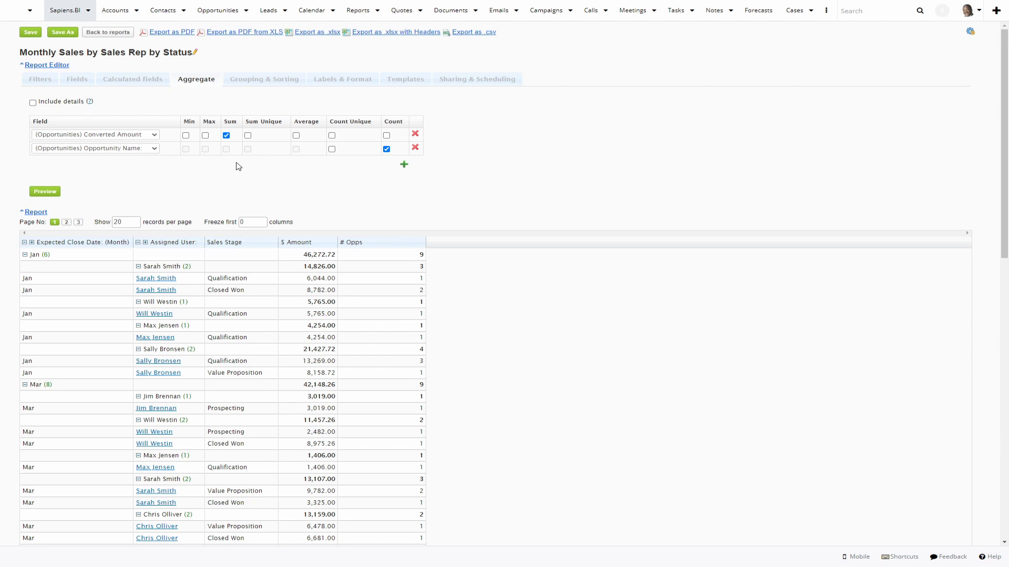
click(254, 79)
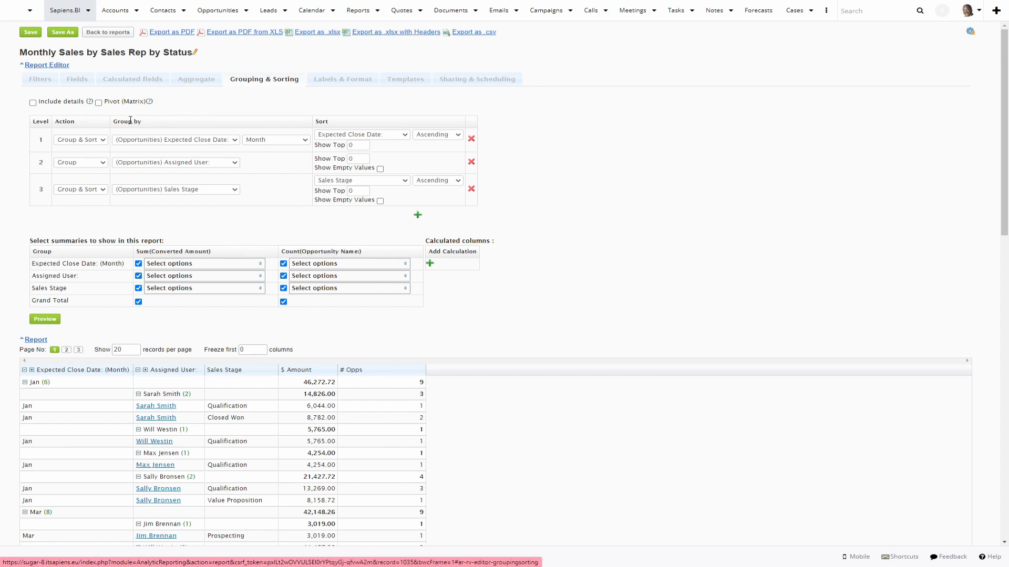
click(103, 143)
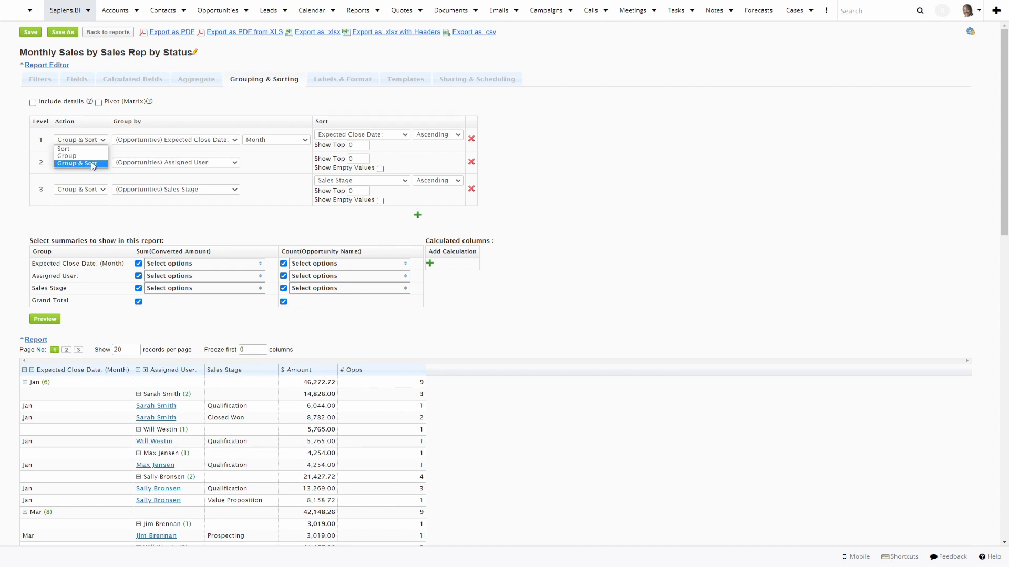
click(171, 126)
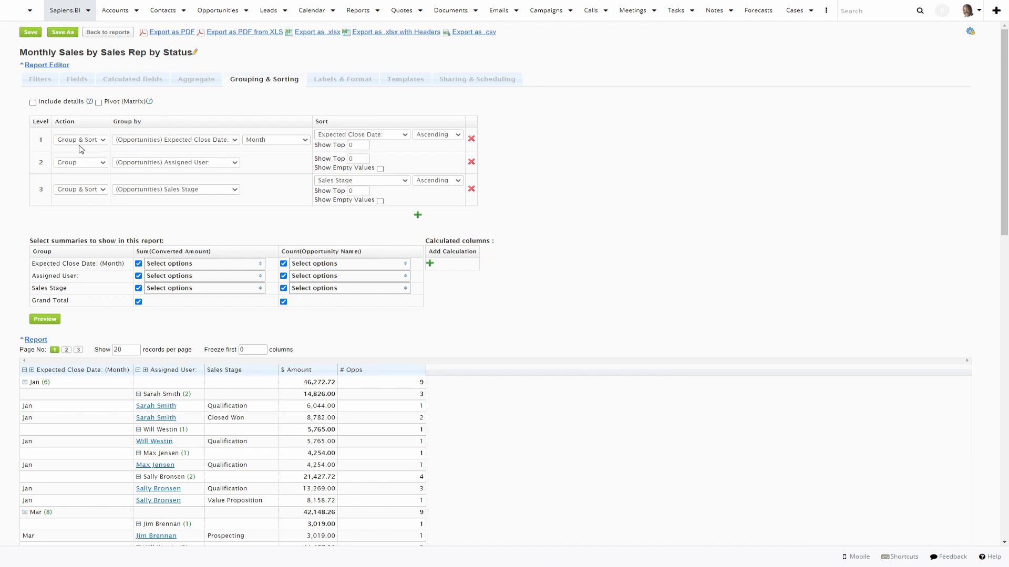
click(436, 137)
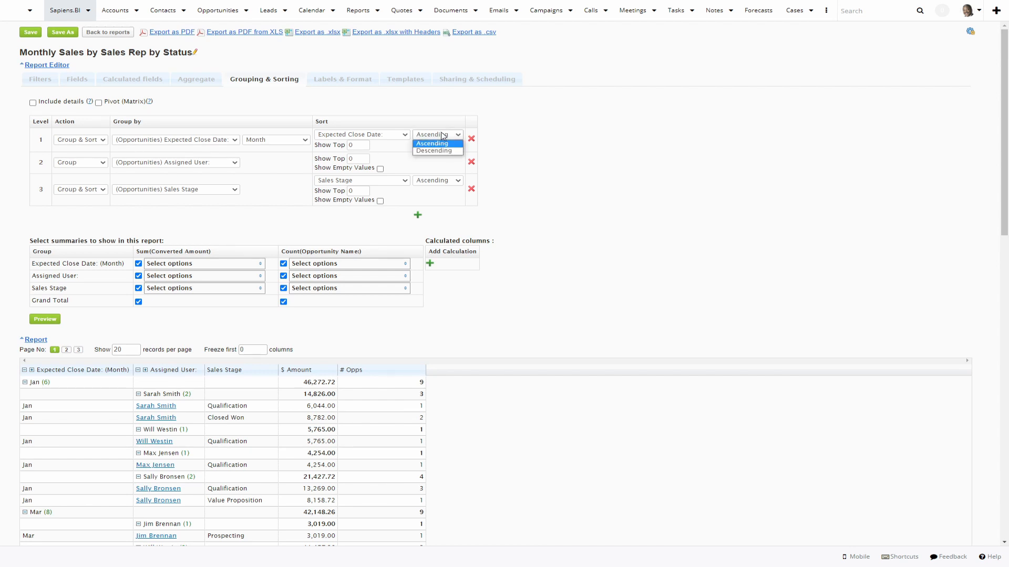
click(444, 126)
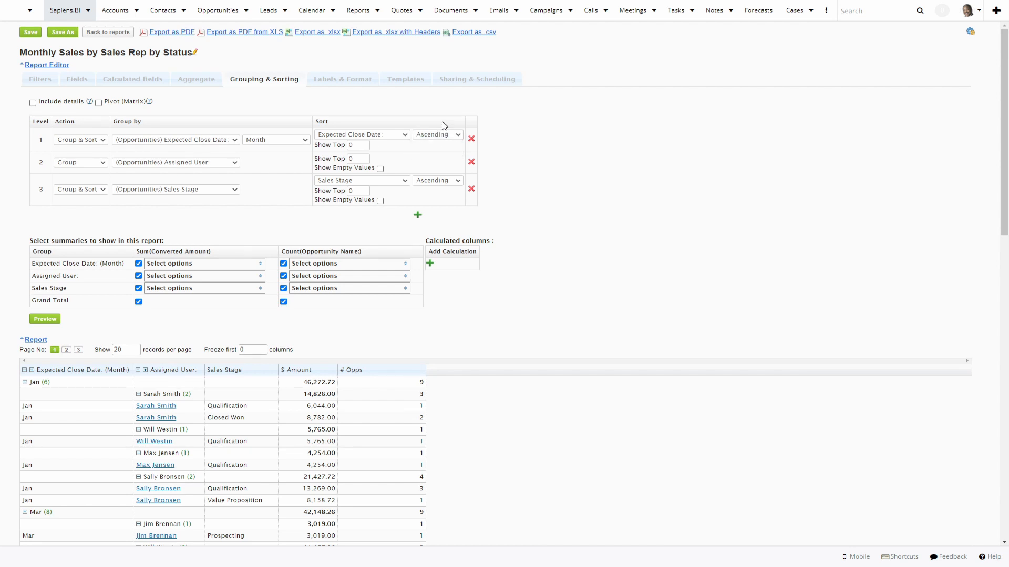
Save the report and go to the legend and axis settings of its pie chart
click(35, 37)
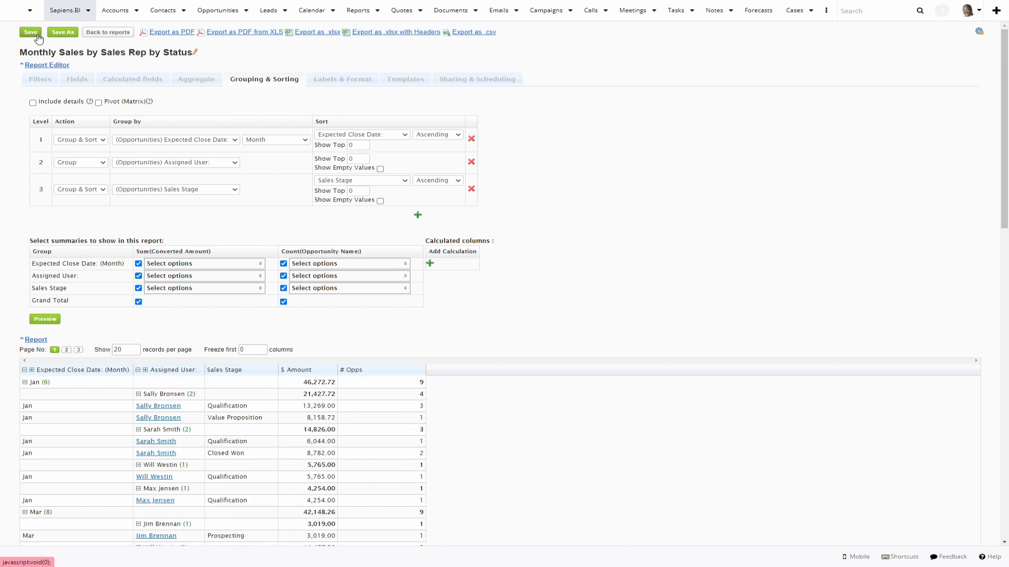
scroll(266, 220, down, 15)
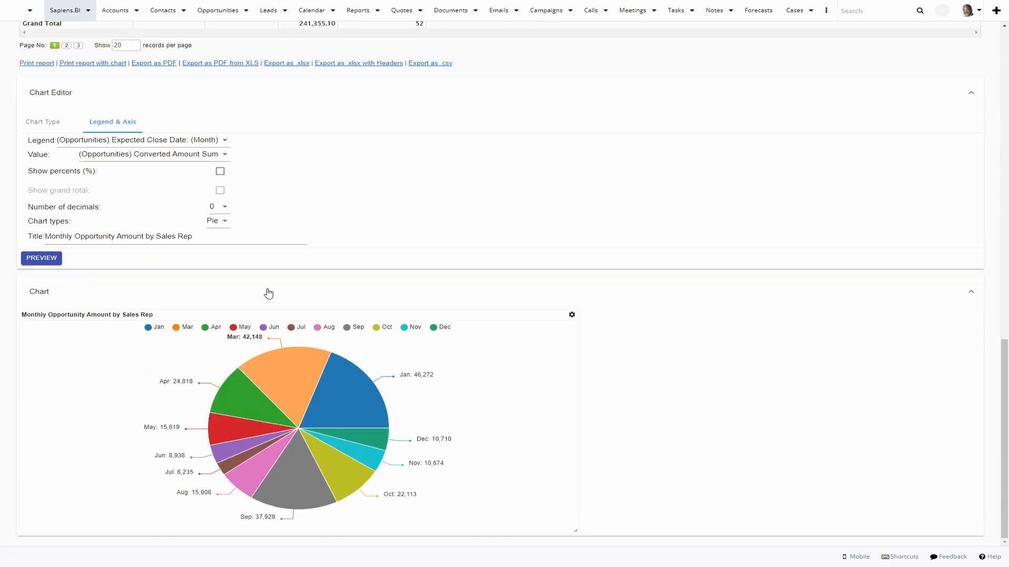
scroll(82, 299, up, 5)
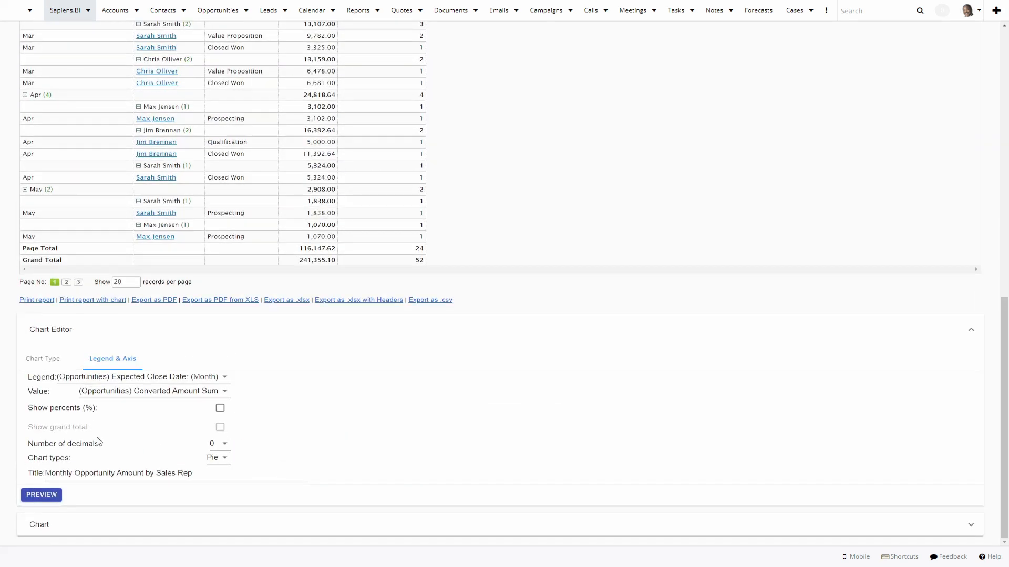
scroll(82, 526, down, 5)
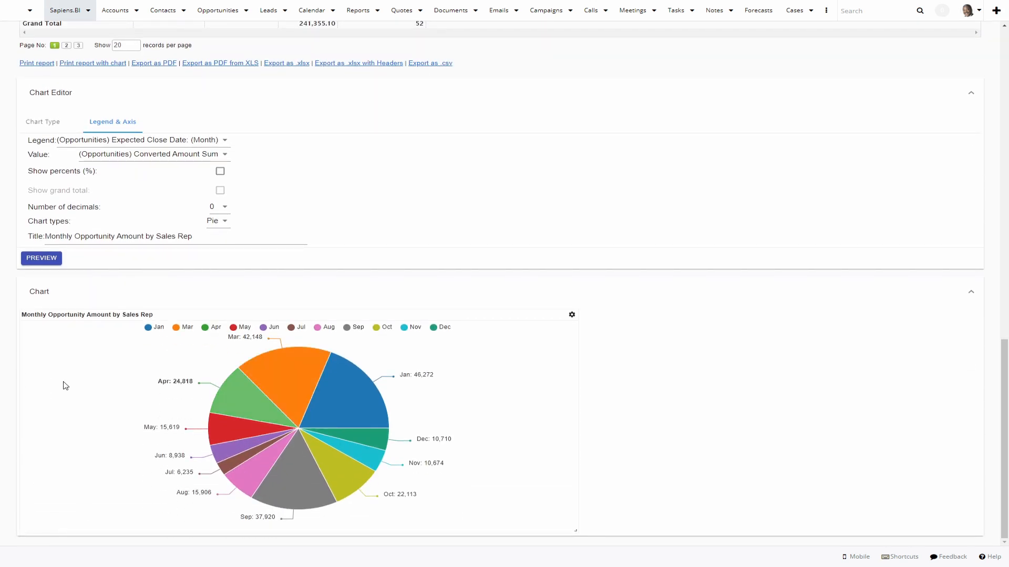
Check the value fields available for the pie chart and switch its style to Donut PRO
click(141, 145)
click(225, 155)
click(226, 155)
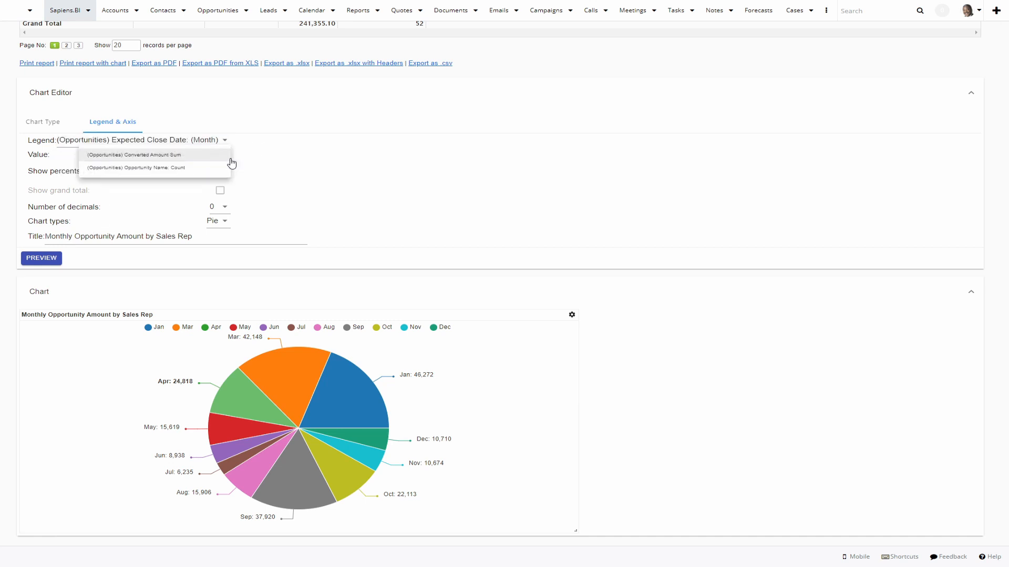
click(253, 163)
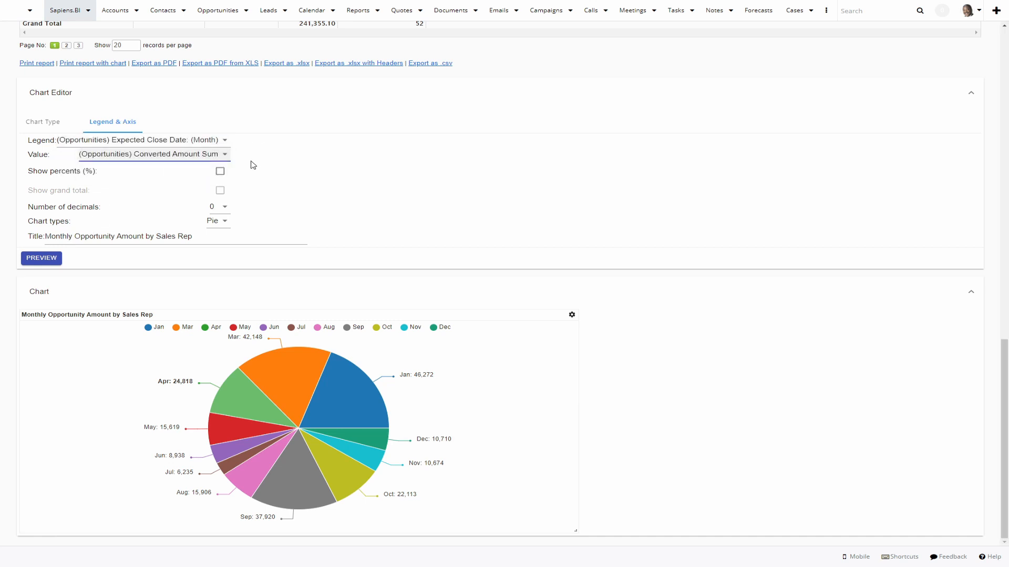
click(220, 228)
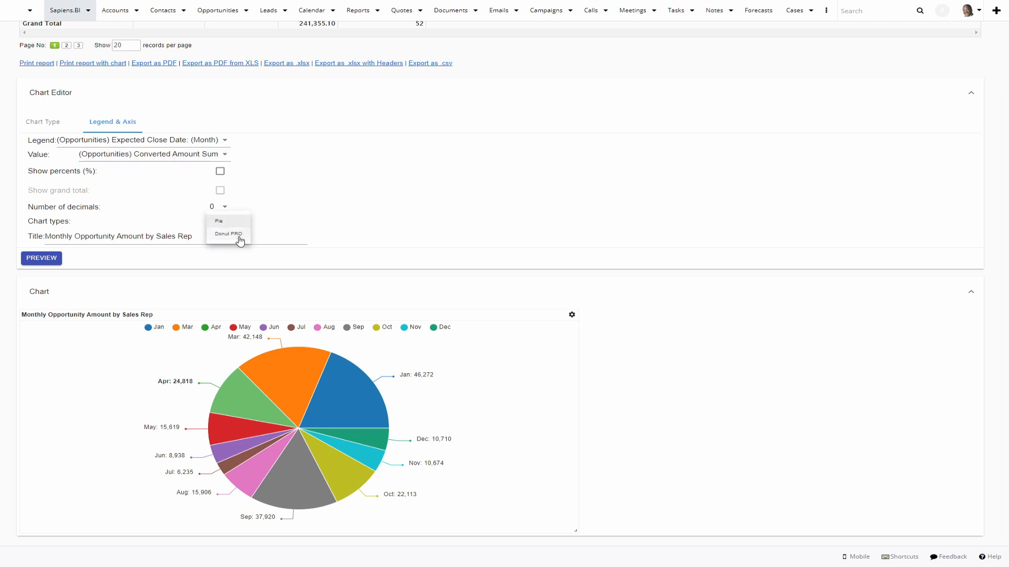
click(240, 238)
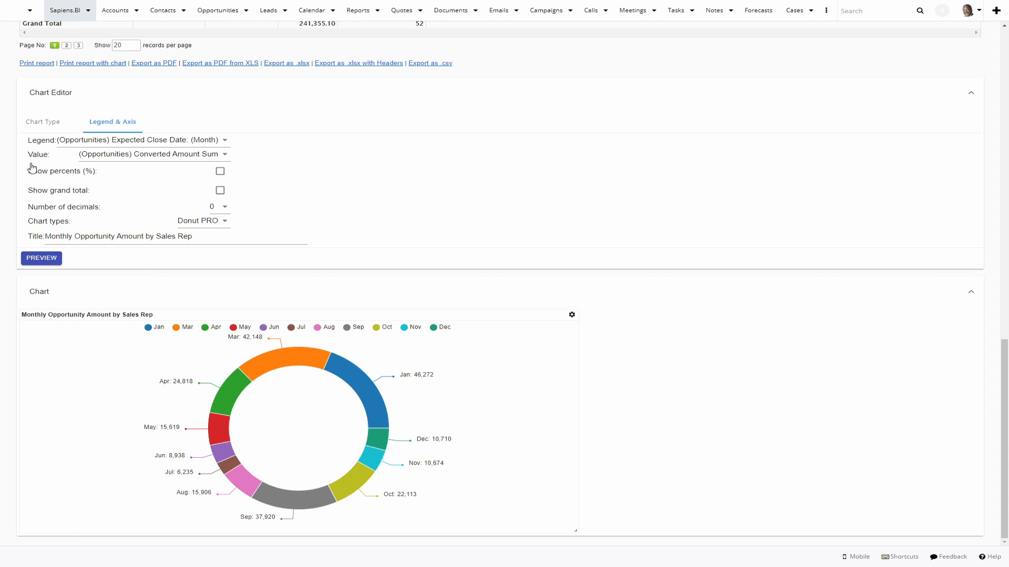
Change the chart type to Column and check the fields available for its horizontal and vertical axes
click(38, 124)
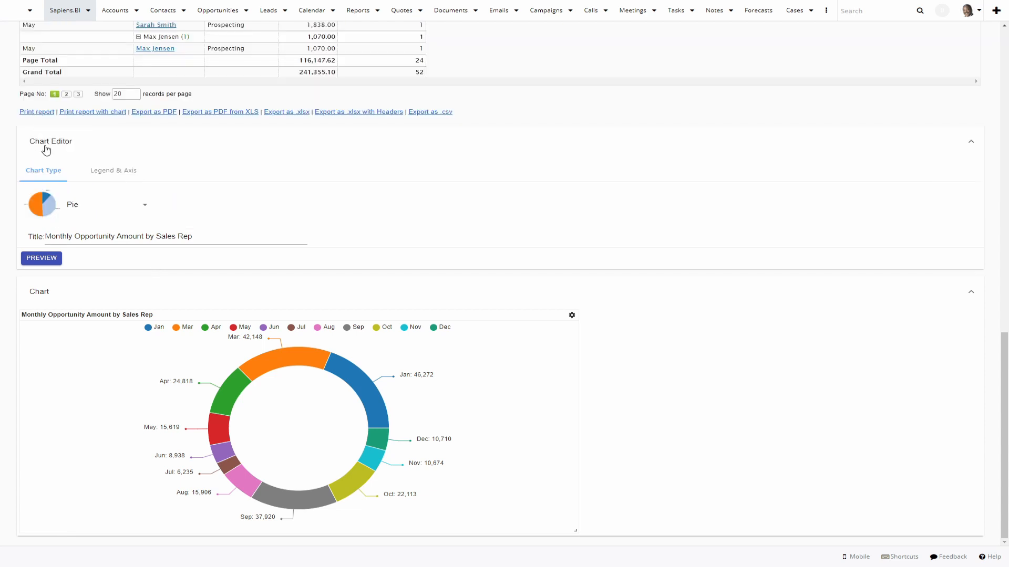
click(106, 213)
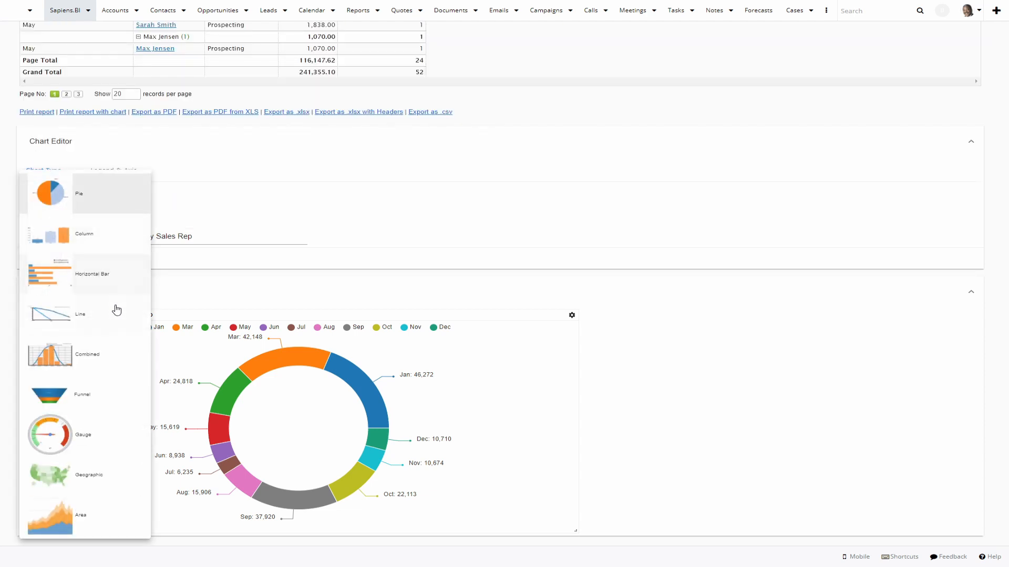
click(109, 238)
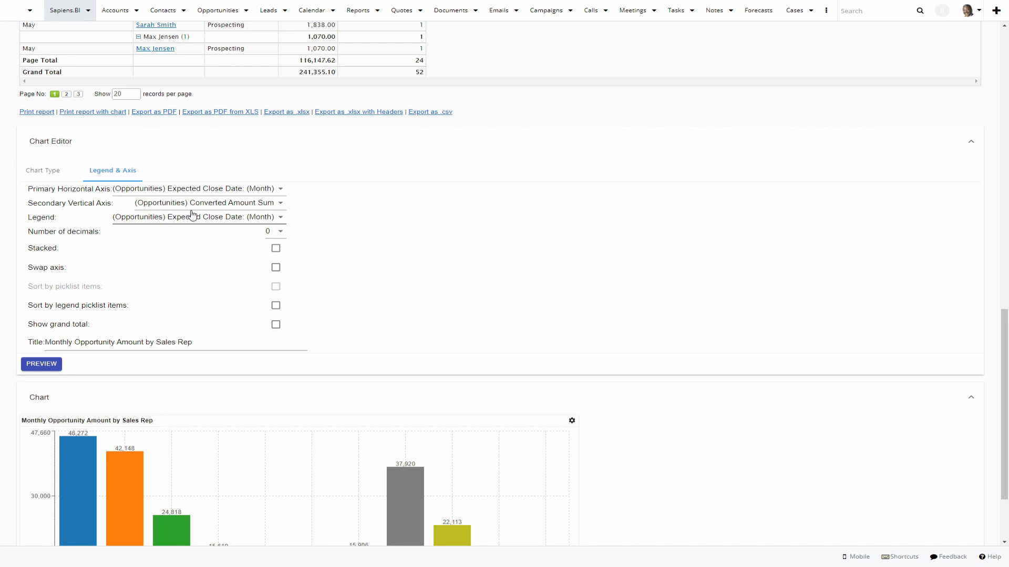
click(234, 190)
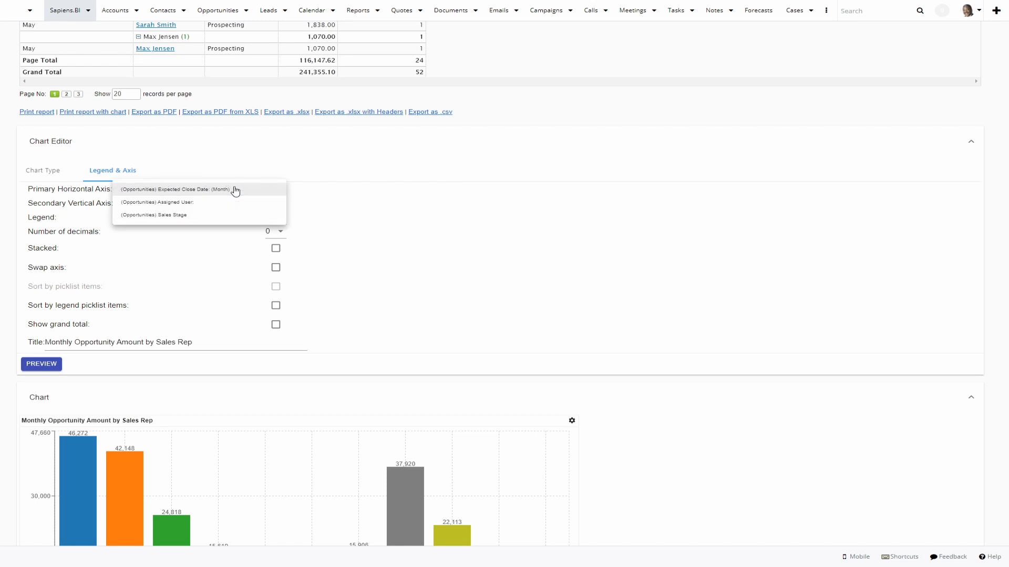
click(356, 207)
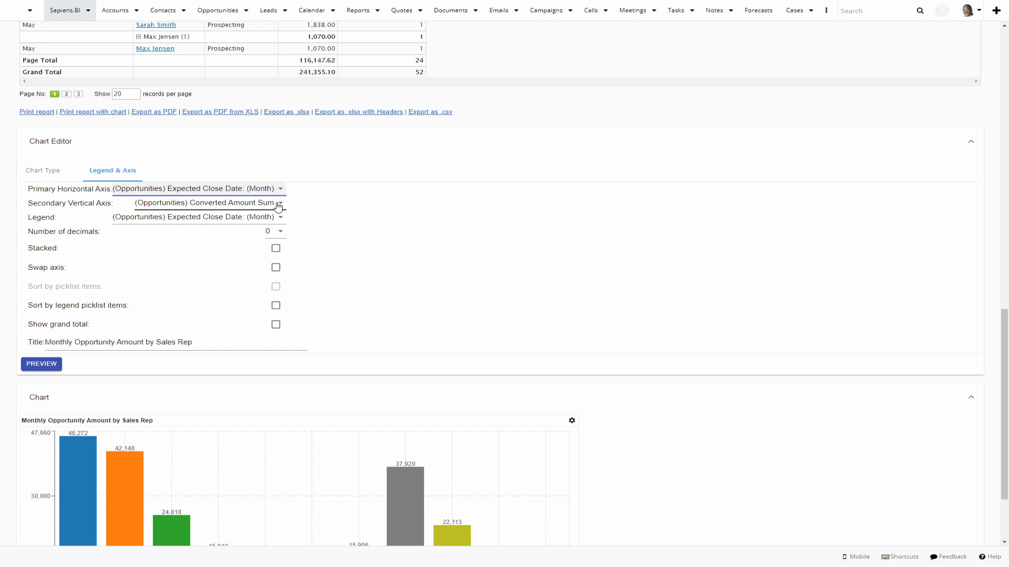
click(279, 205)
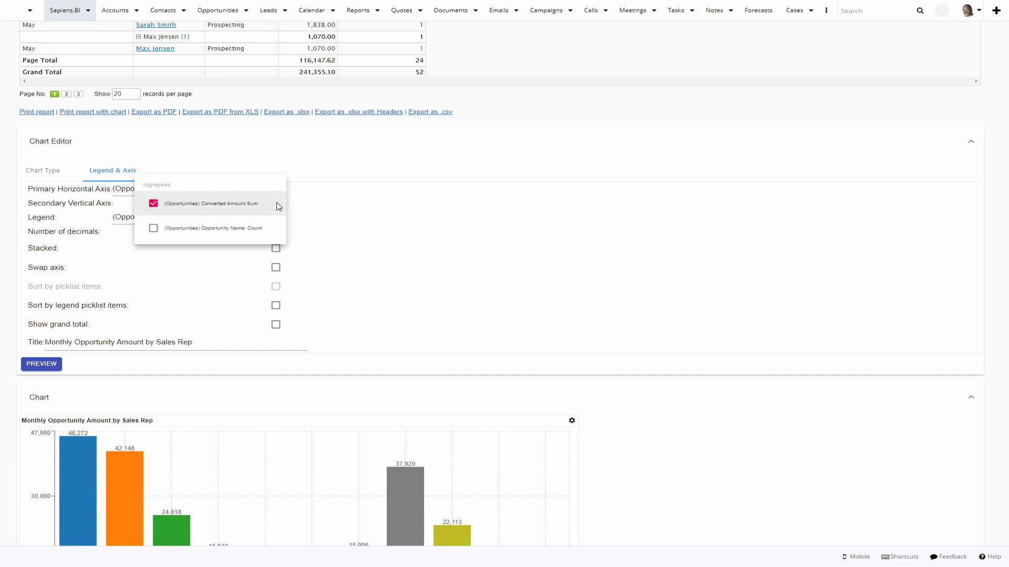
click(307, 207)
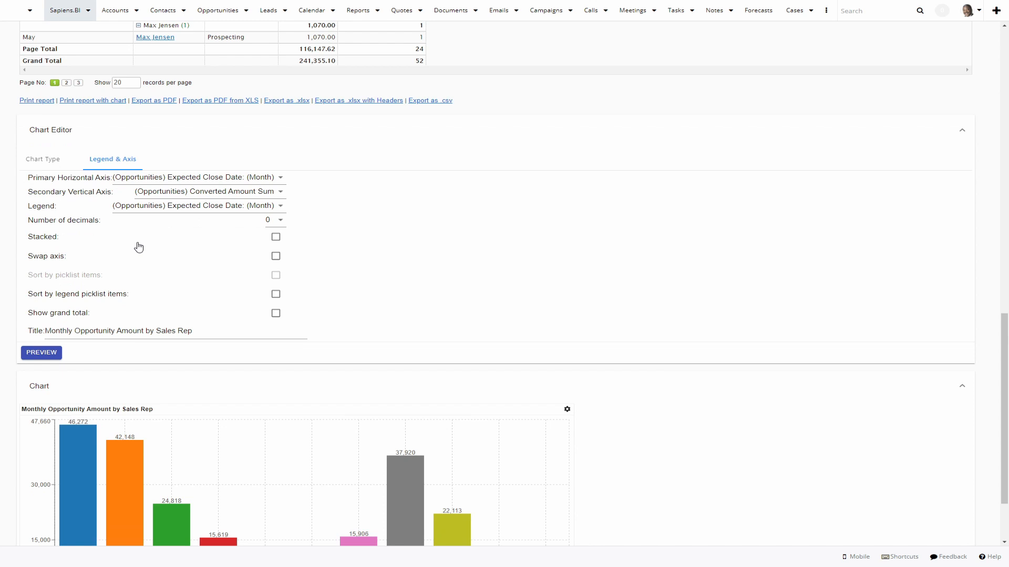
Set the column chart's legend to Assigned User only, removing Expected Close Date (Month), and preview the chart
click(206, 207)
click(158, 231)
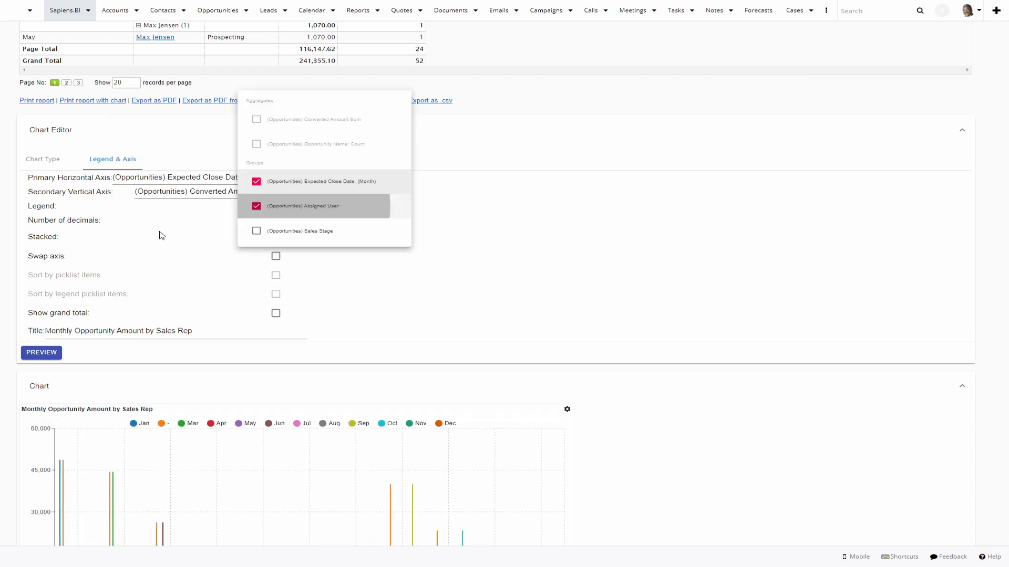
click(256, 182)
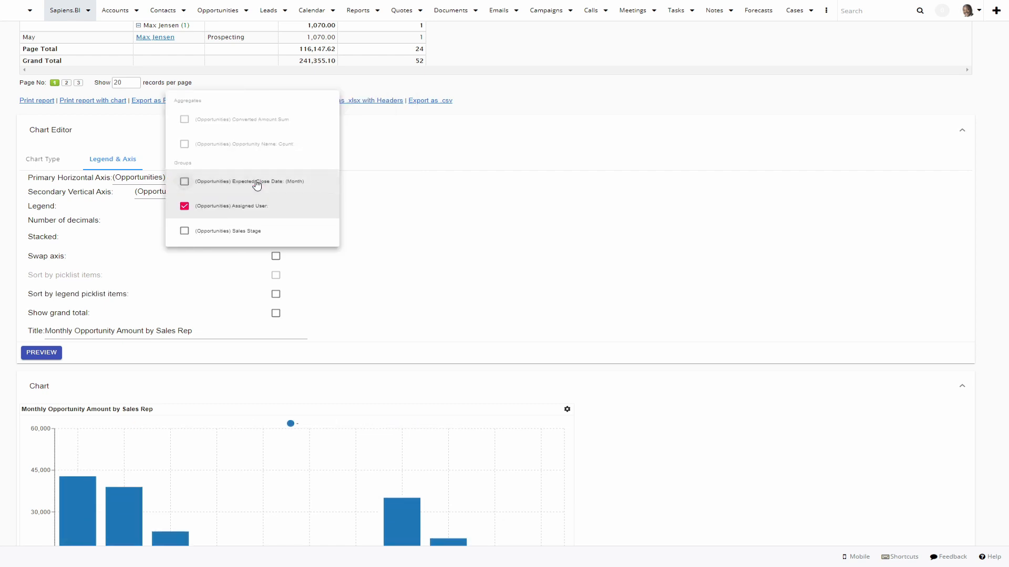
click(209, 260)
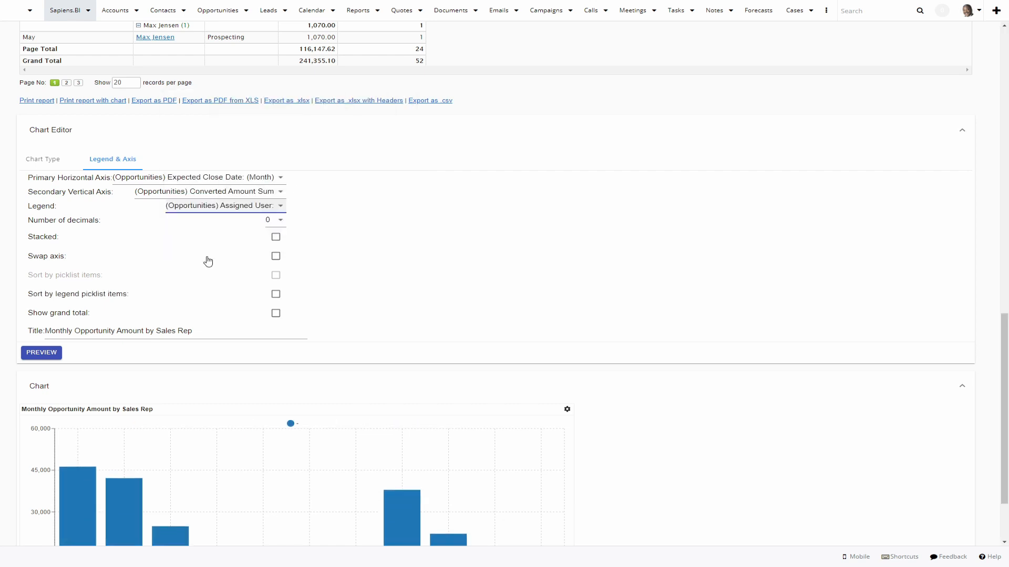
click(47, 353)
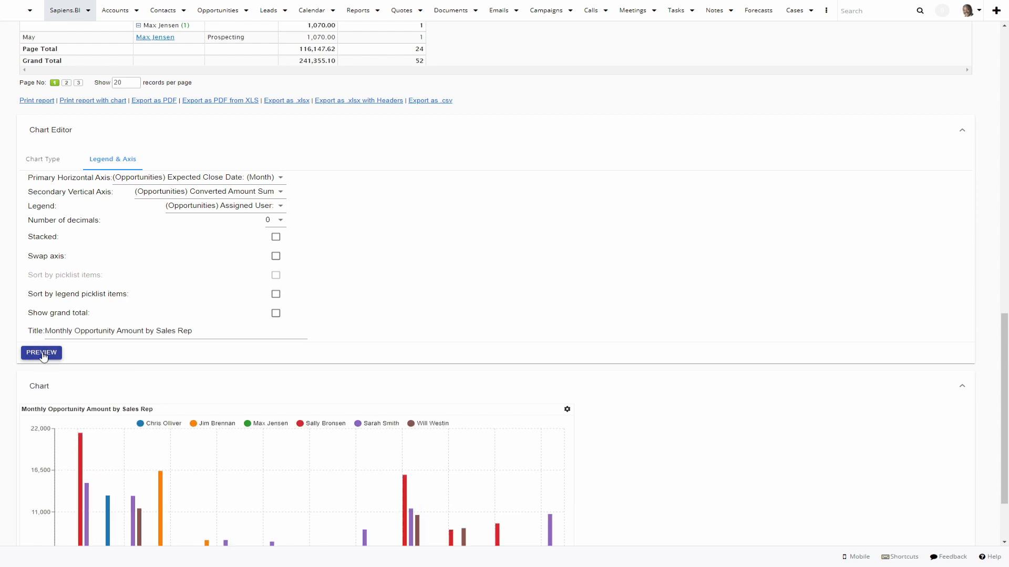
Stack the chart's columns and show the grand total
scroll(185, 329, down, 2)
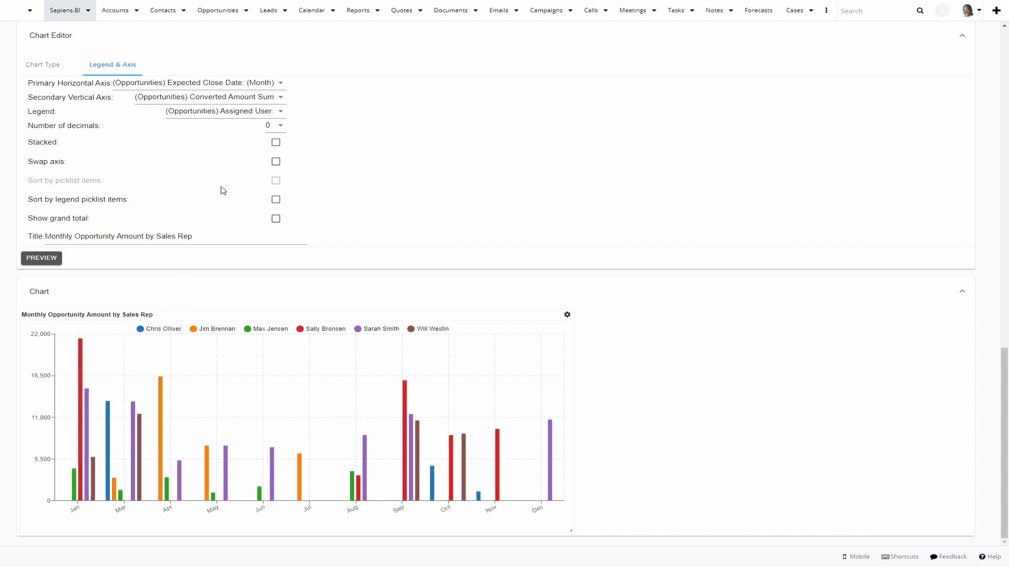
click(276, 143)
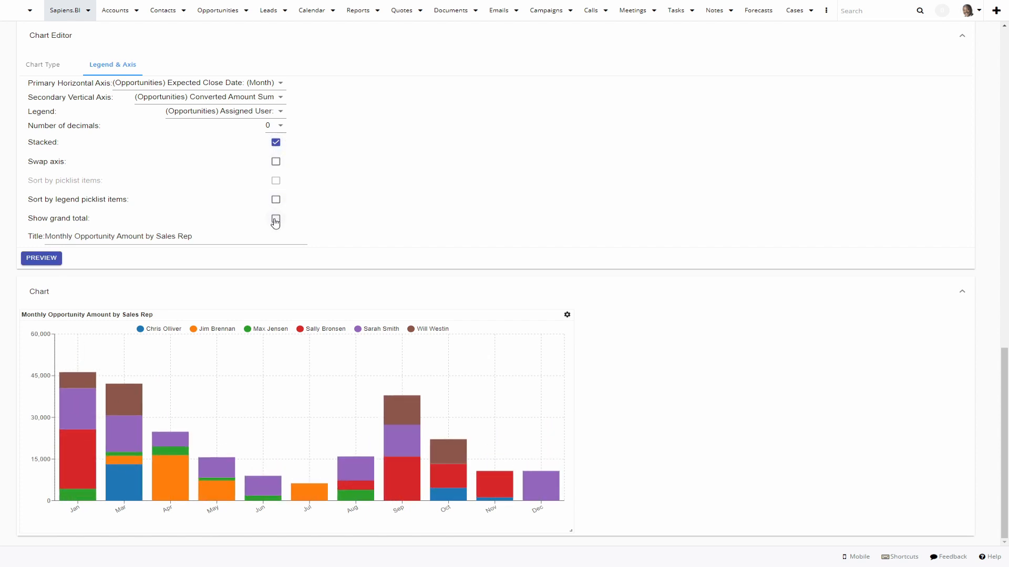
click(275, 220)
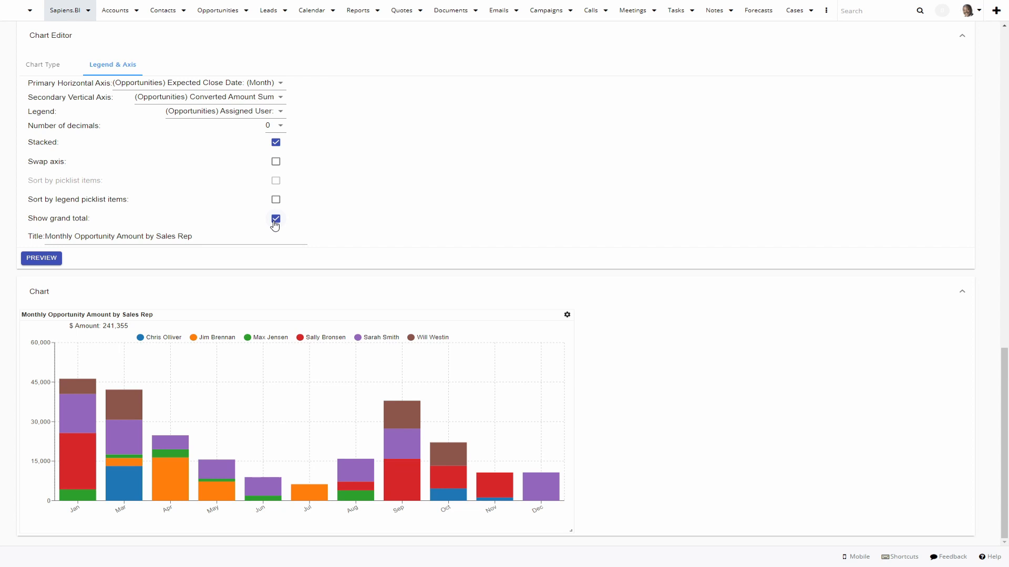
Set the column chart's legend to Sales Stage only, removing Assigned User
click(261, 116)
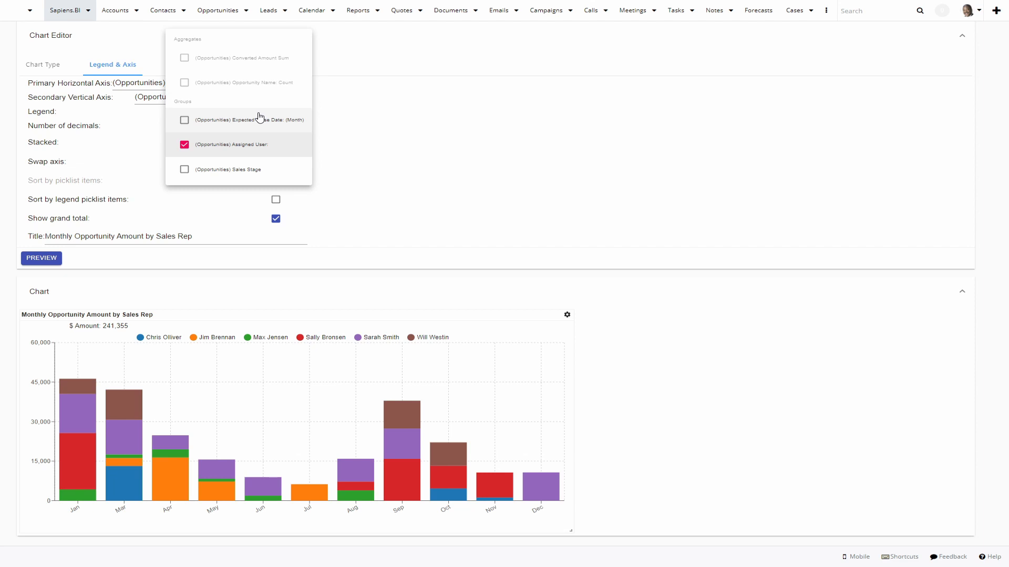
click(184, 170)
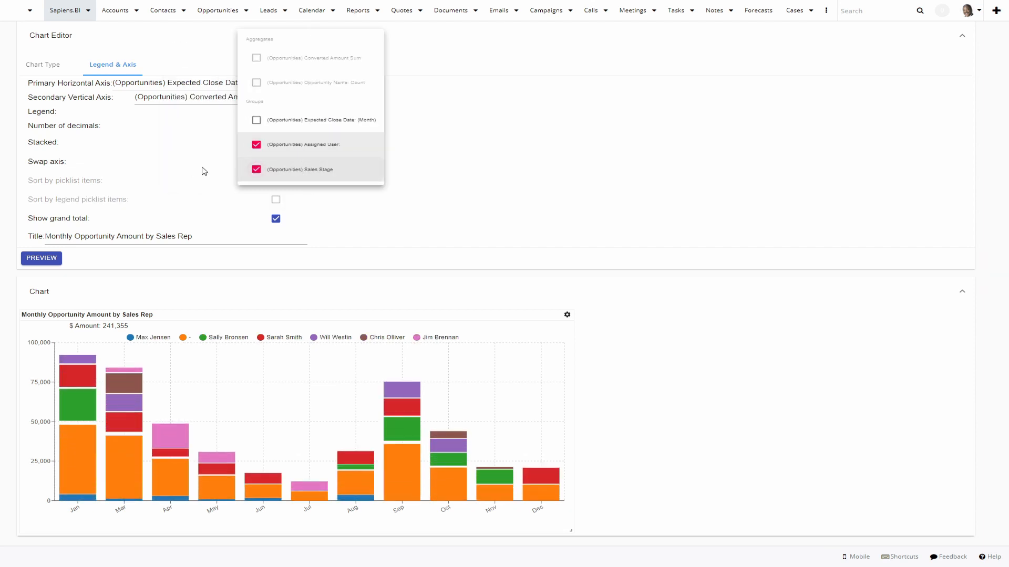
click(257, 146)
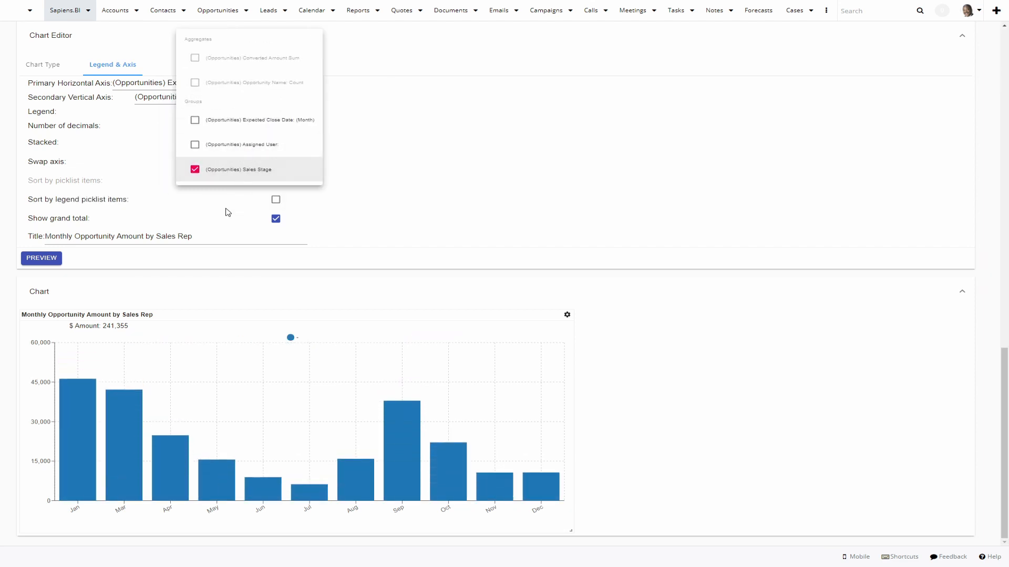
click(268, 208)
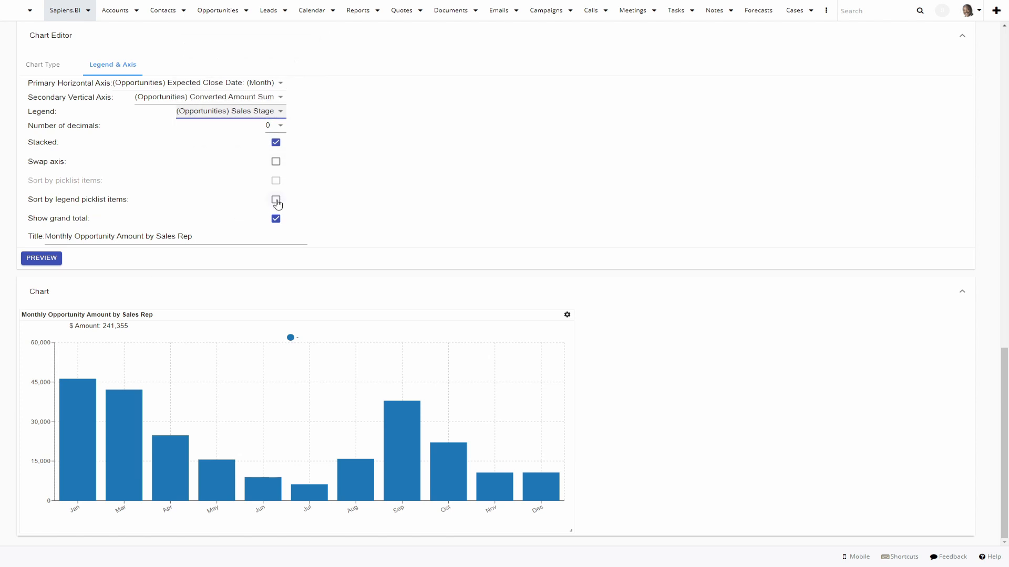
Sort the chart by legend picklist items and move Needs Analysis down to the position of Id. Decision Makers
click(276, 200)
click(352, 89)
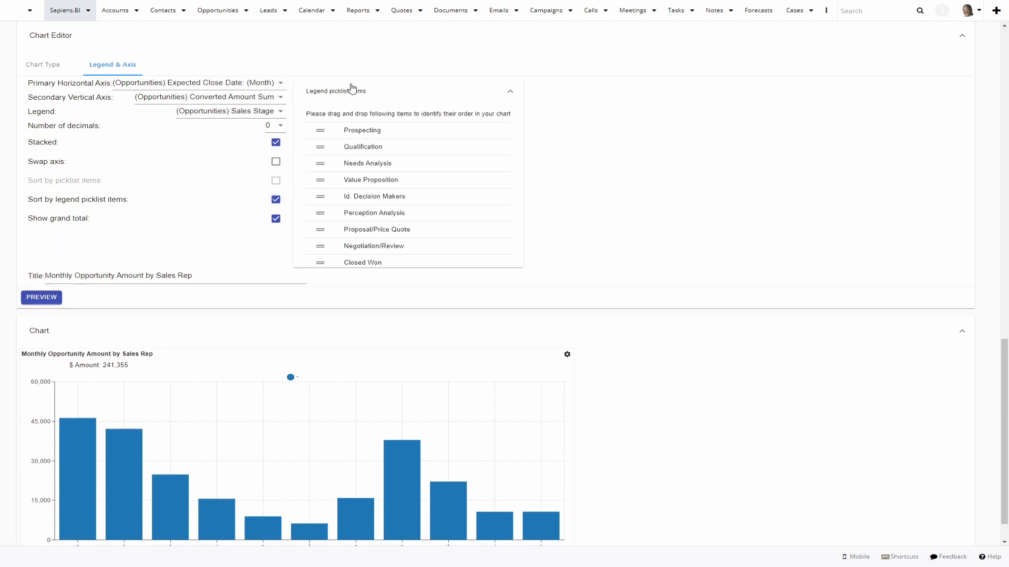
drag(320, 166, 321, 196)
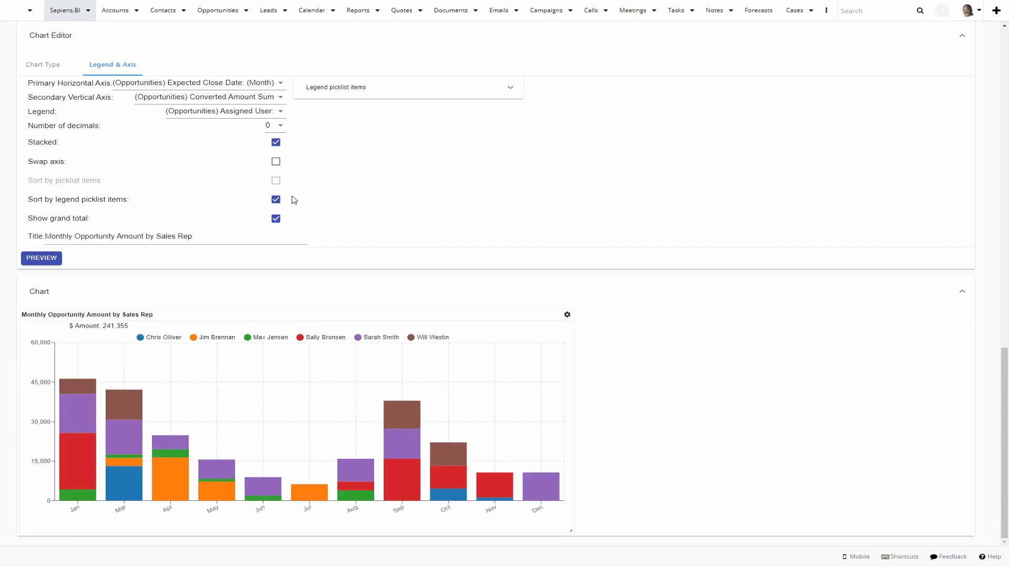
Drill down to the detailed data behind the orange segment of the April column
click(179, 489)
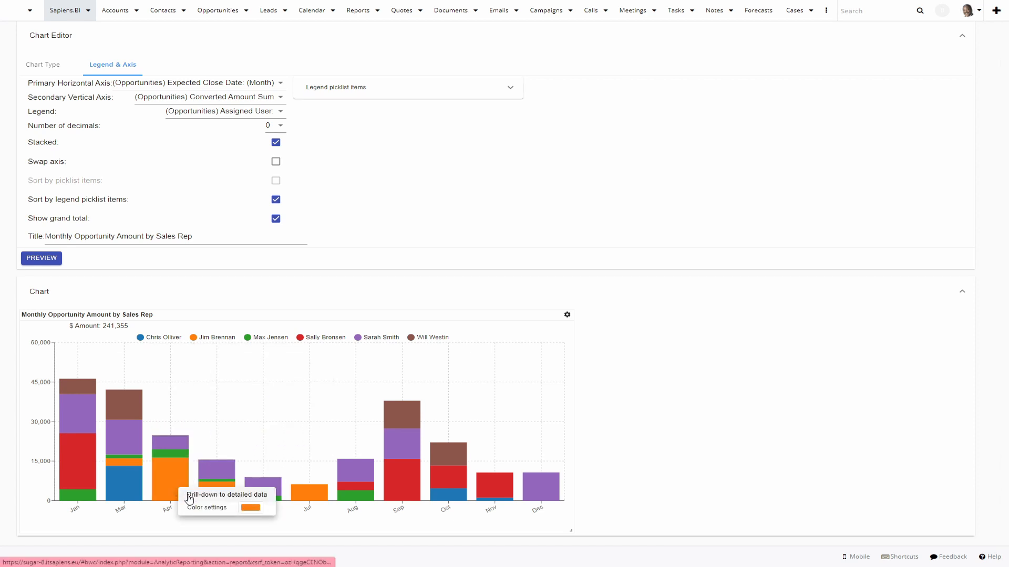
click(190, 496)
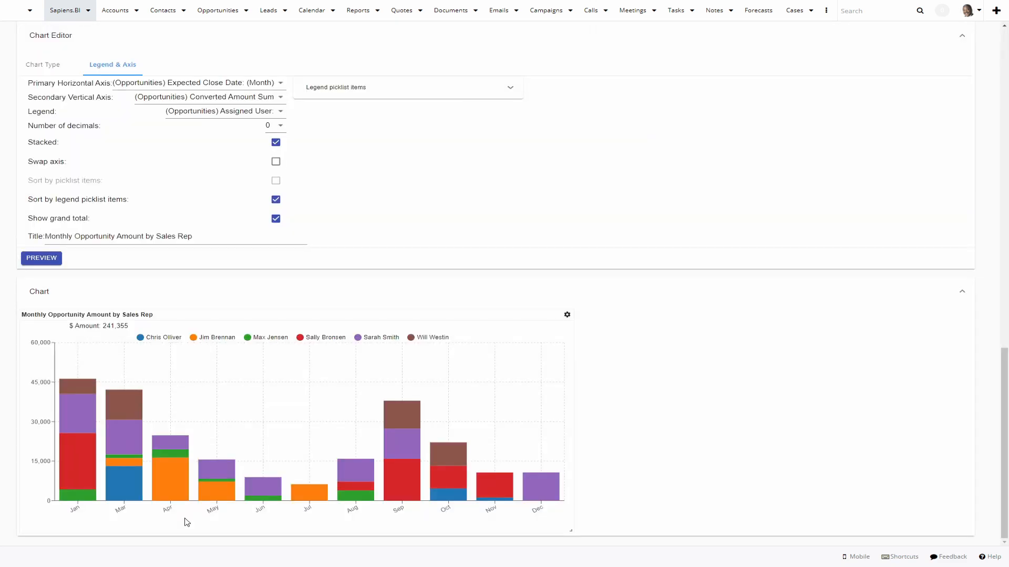
Recolor the orange sales rep series to a darker brown shade using the April segment's color settings, and accept the color
mouse_move(173, 479)
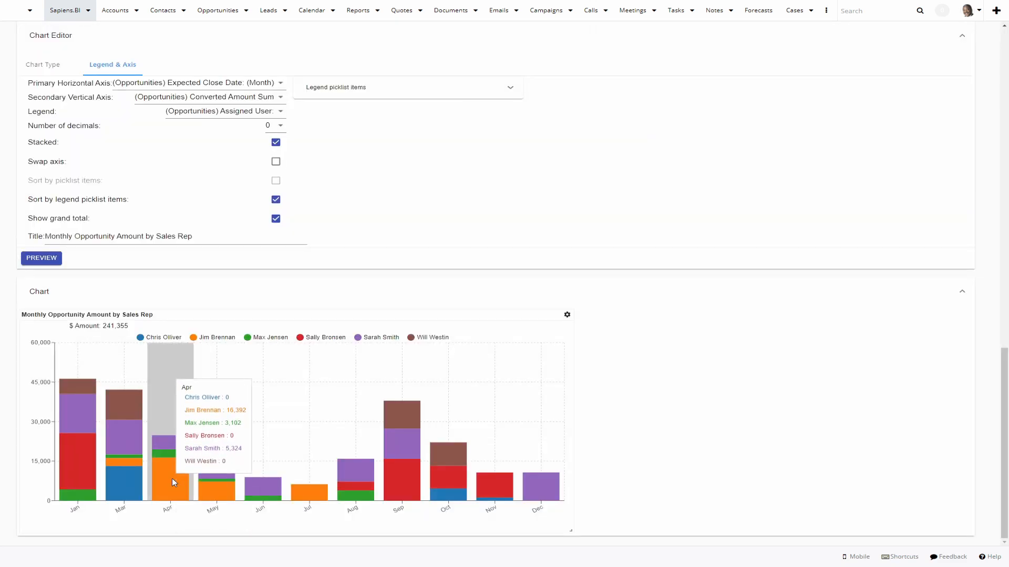
click(172, 478)
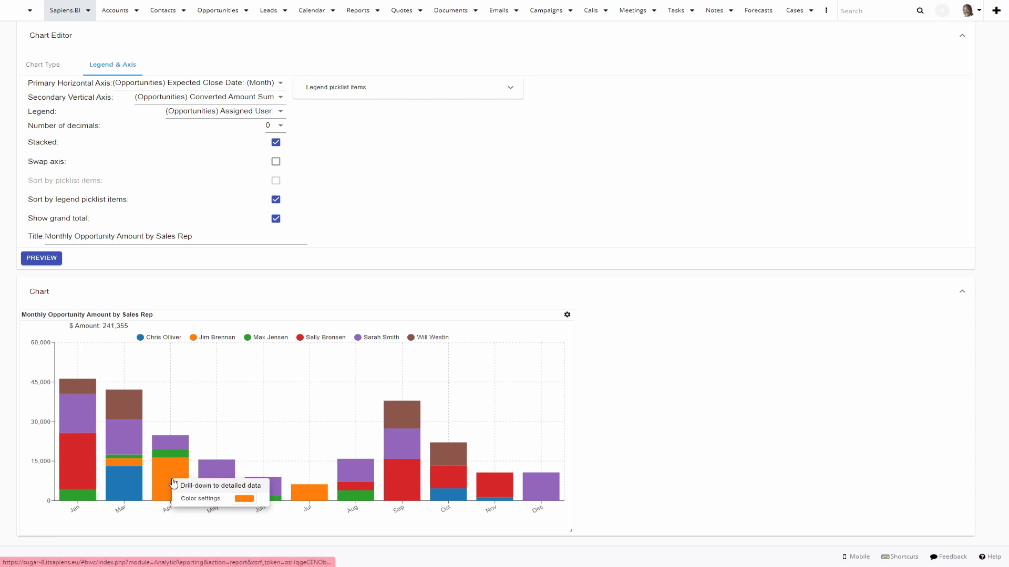
click(245, 498)
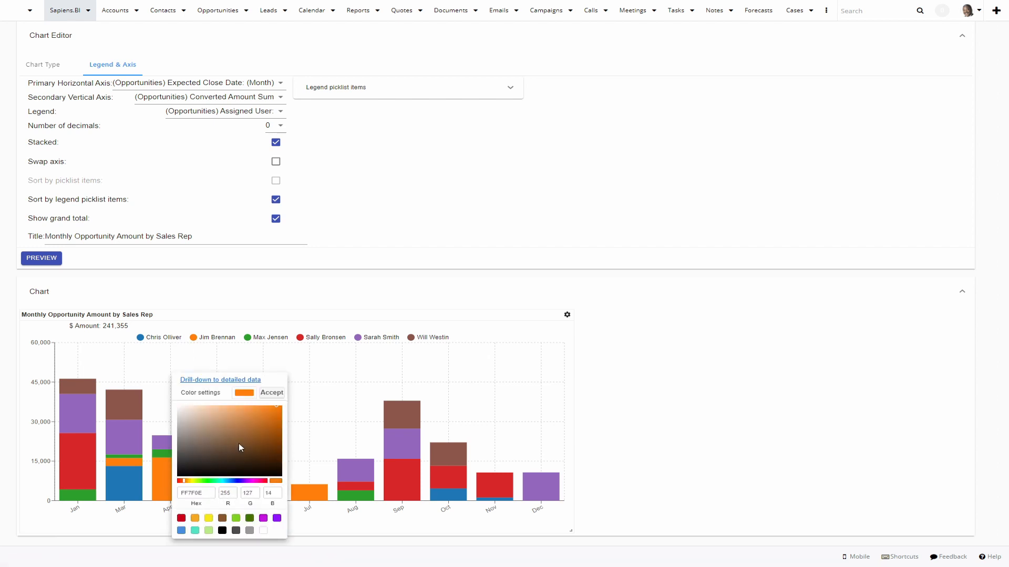
drag(234, 456, 254, 429)
click(274, 395)
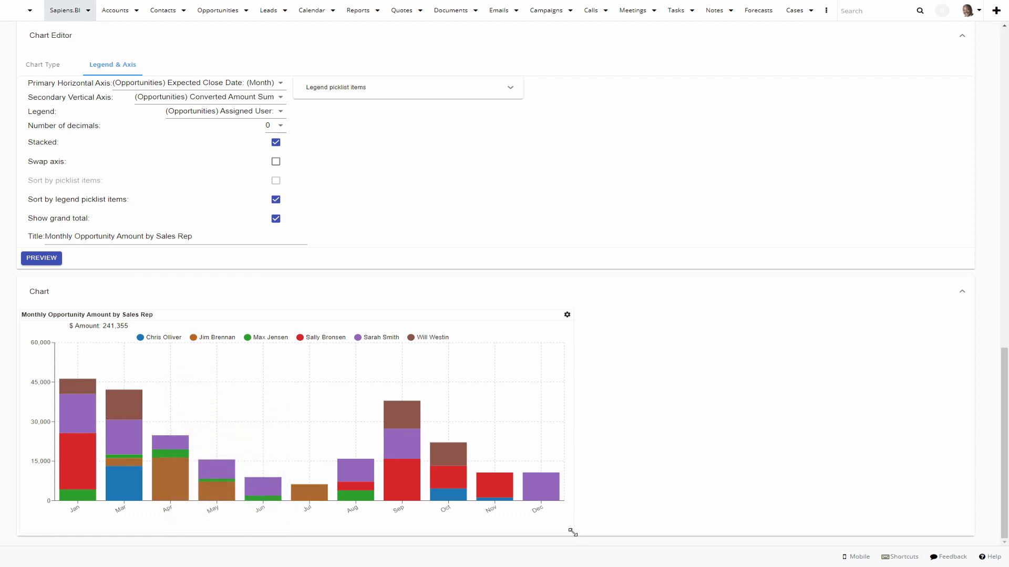
Make the chart taller and select its whole title text
drag(570, 531, 601, 536)
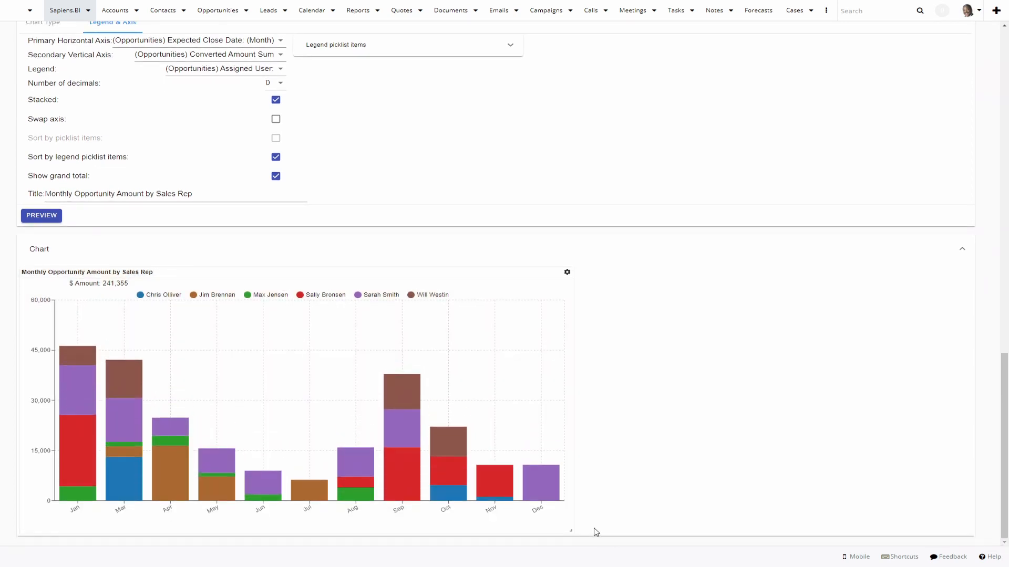
drag(193, 195, 17, 191)
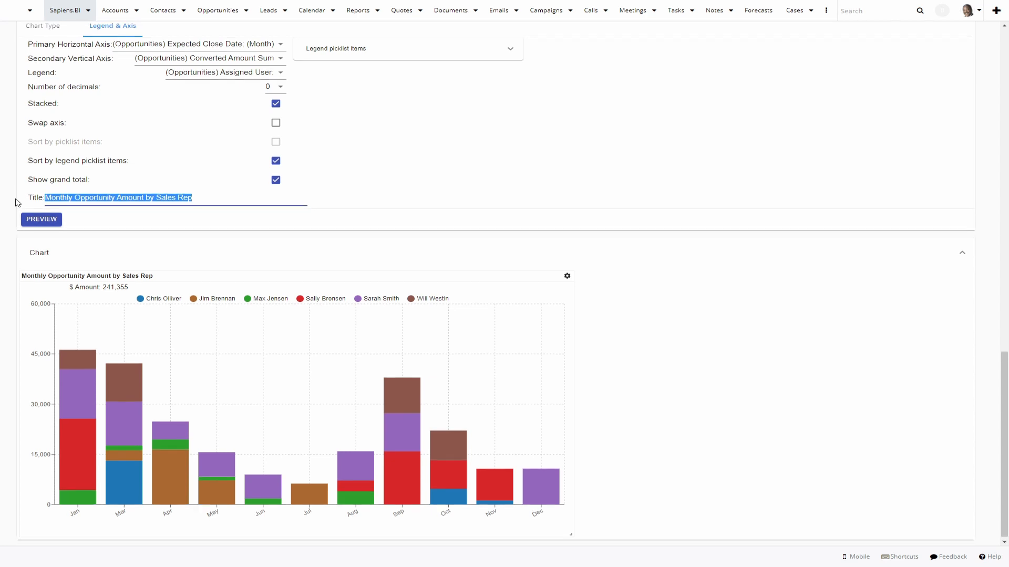
Save the chart as a picture and return to the report editor's settings
click(567, 277)
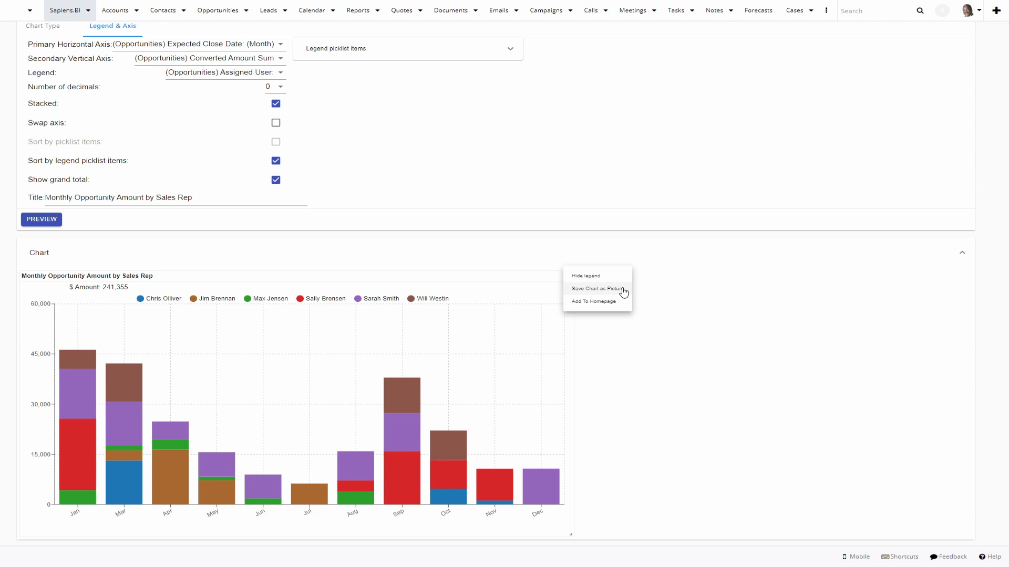
click(623, 293)
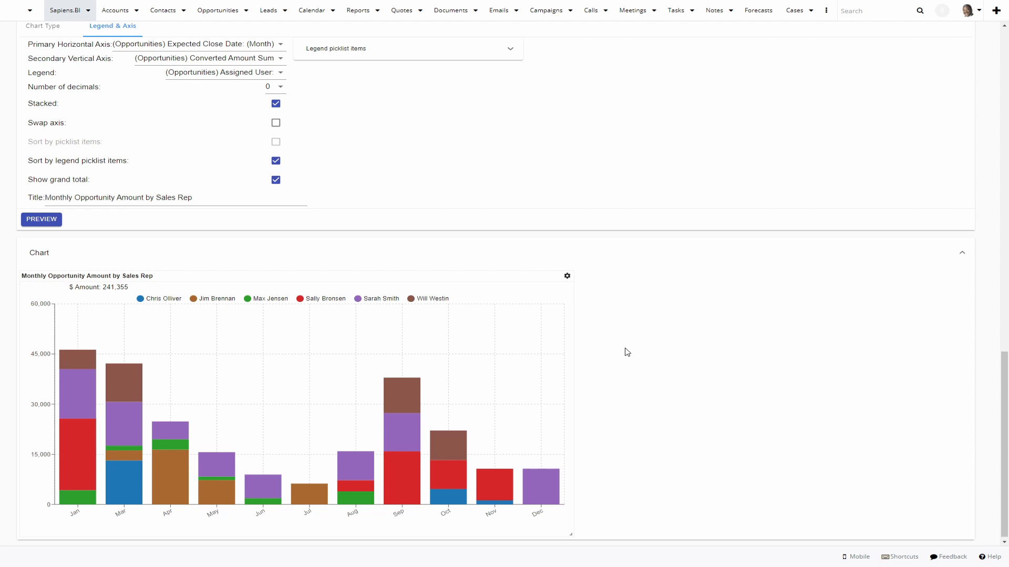
scroll(626, 351, up, 20)
scroll(54, 90, up, 1)
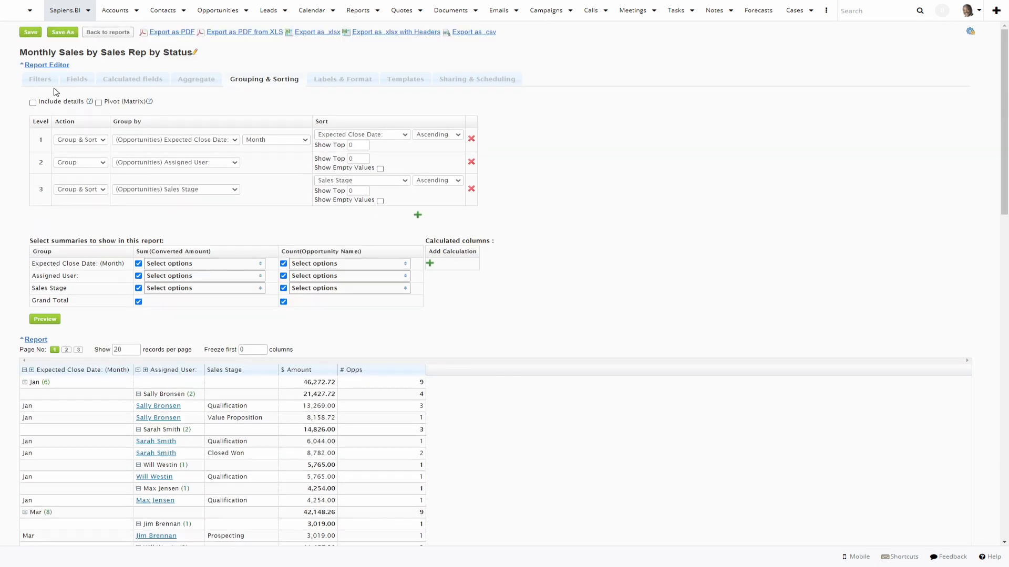